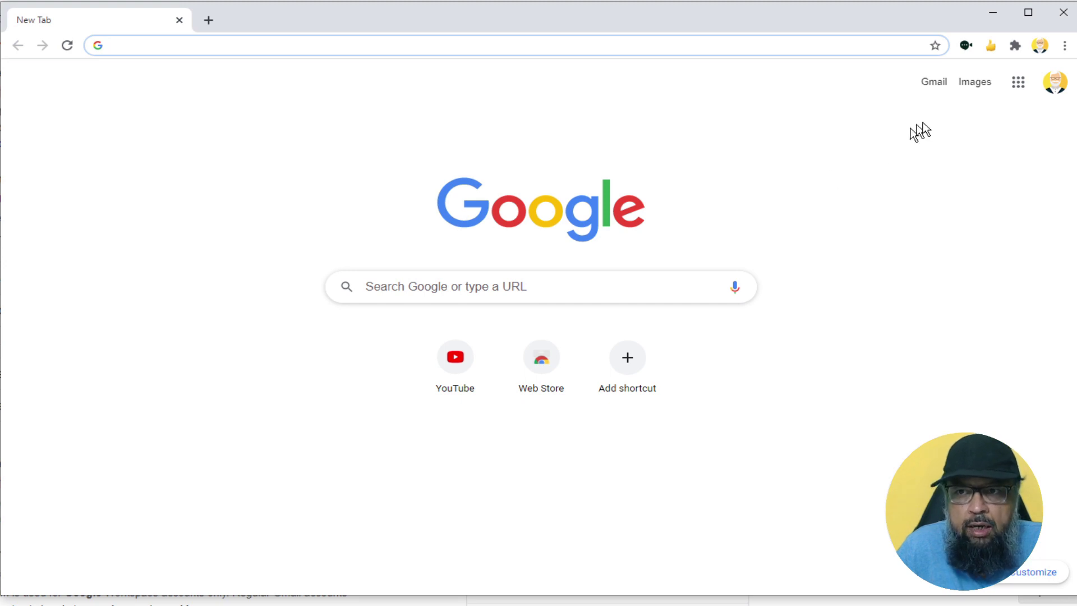
Step: Open chrome://extensions from More tools to see Google Meet Enhancement Suite and Nod enabled
{"action": "left_click", "coordinate": [1066, 47]}
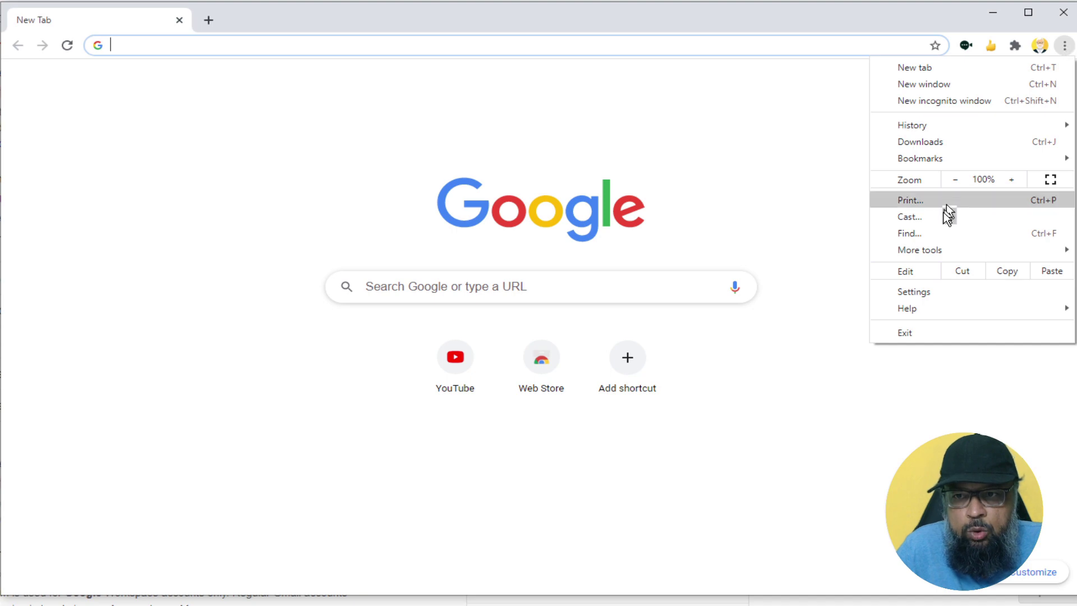
{"action": "mouse_move", "coordinate": [949, 252]}
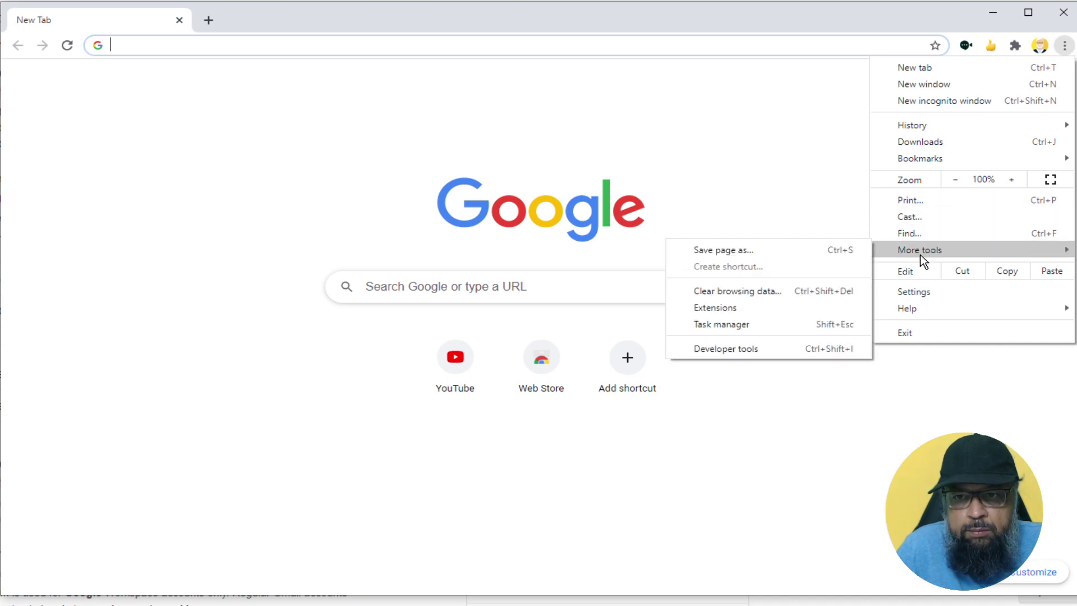
{"action": "left_click", "coordinate": [739, 308]}
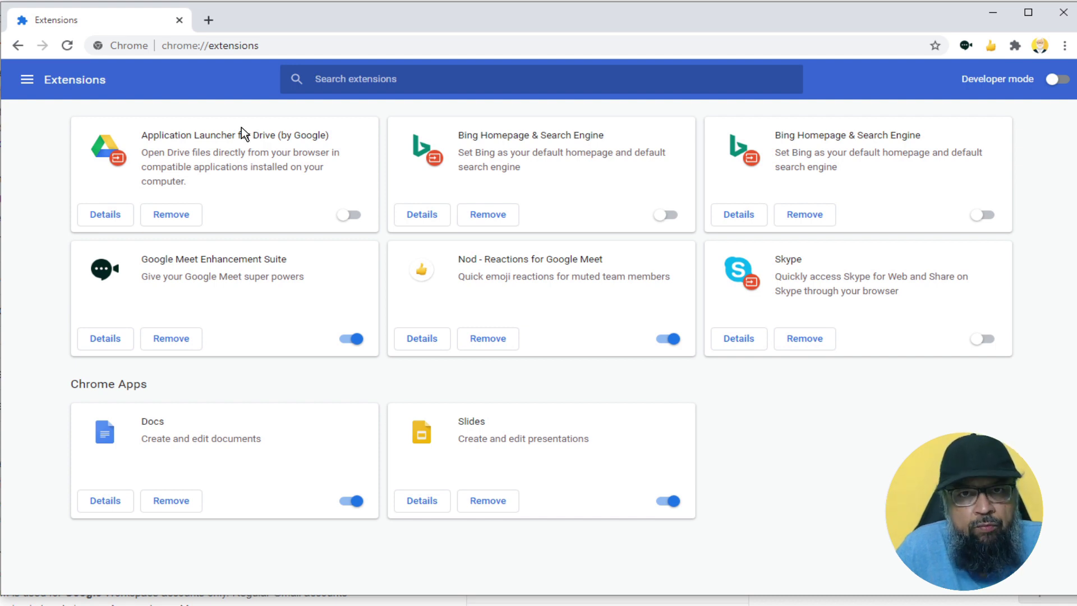
Step: Search Google for 'chrome web store' in a new tab
{"action": "left_click", "coordinate": [208, 20]}
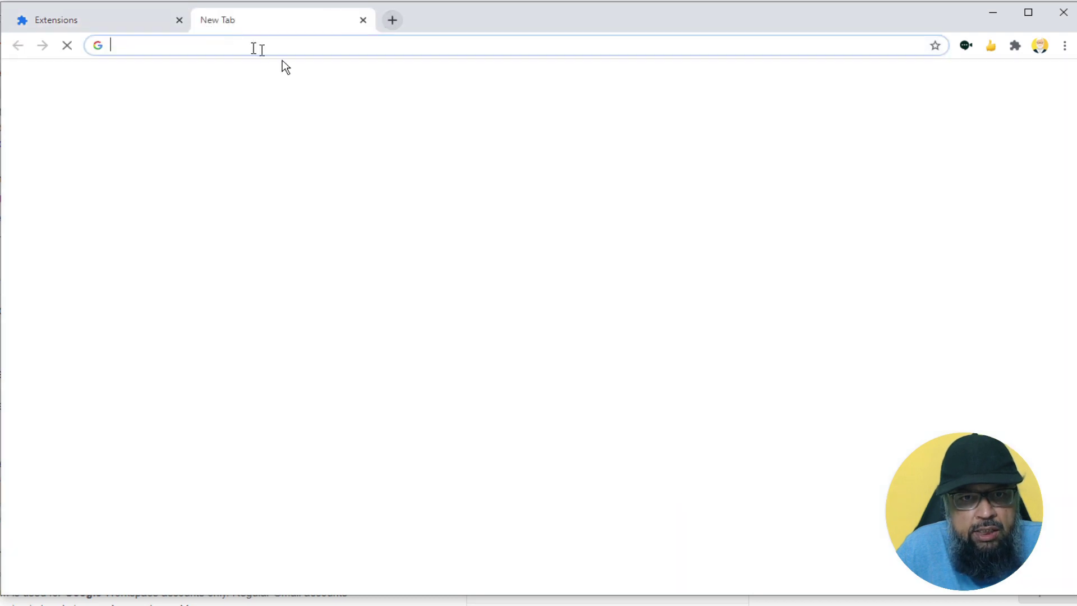
{"action": "left_click", "coordinate": [409, 287]}
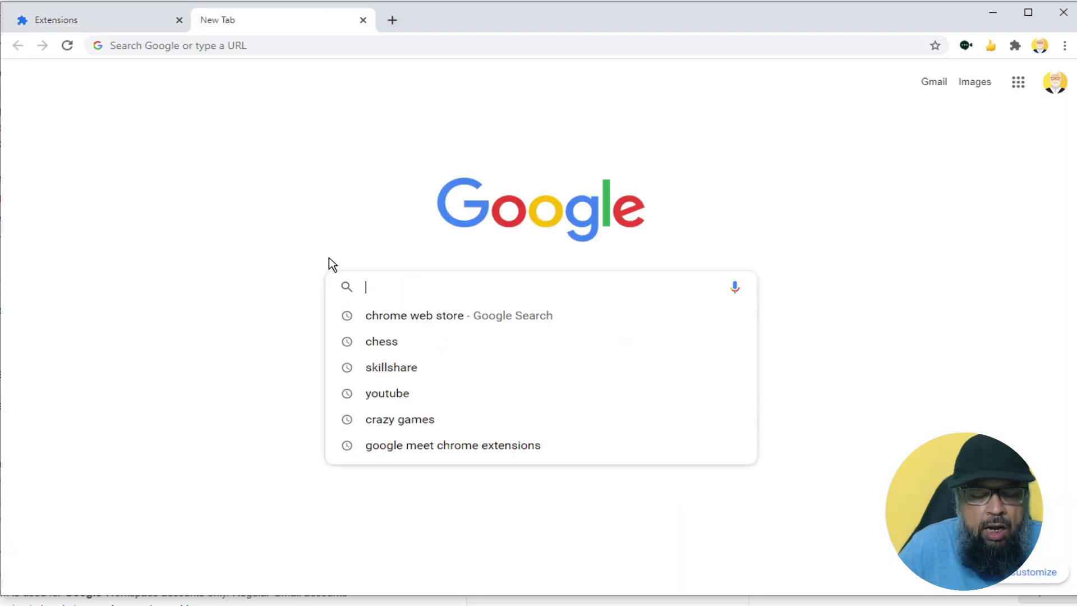
{"action": "type", "text": "chrome"}
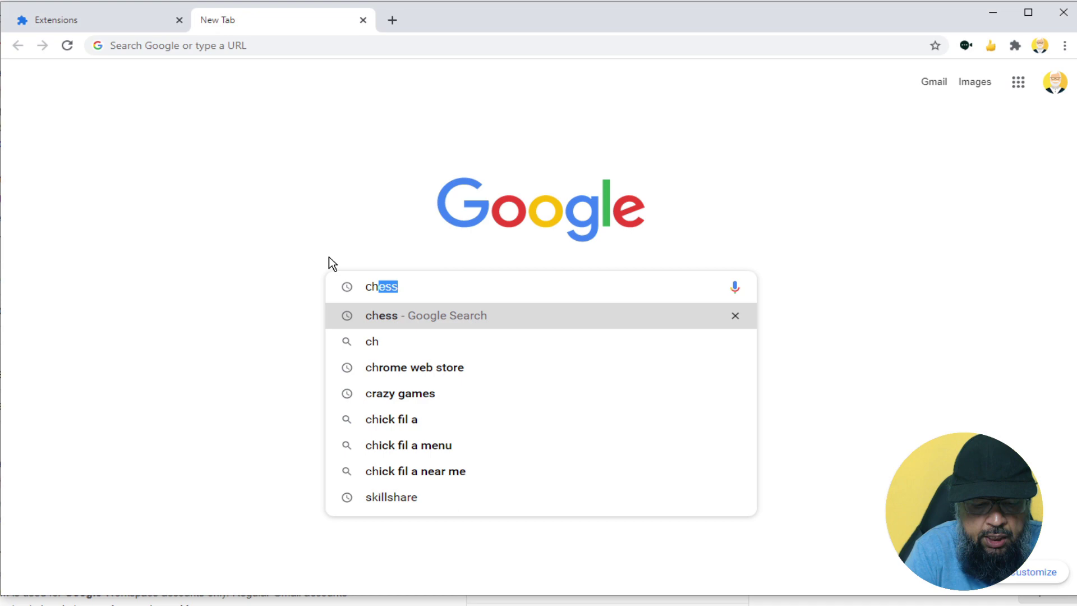
{"action": "type", "text": " web store"}
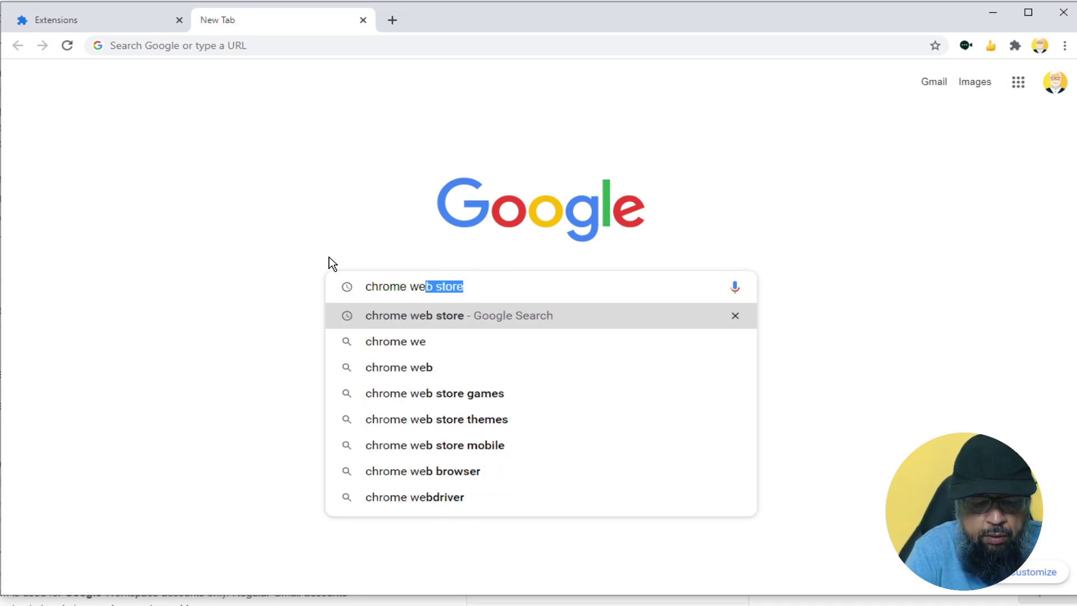
{"action": "key", "text": "Return"}
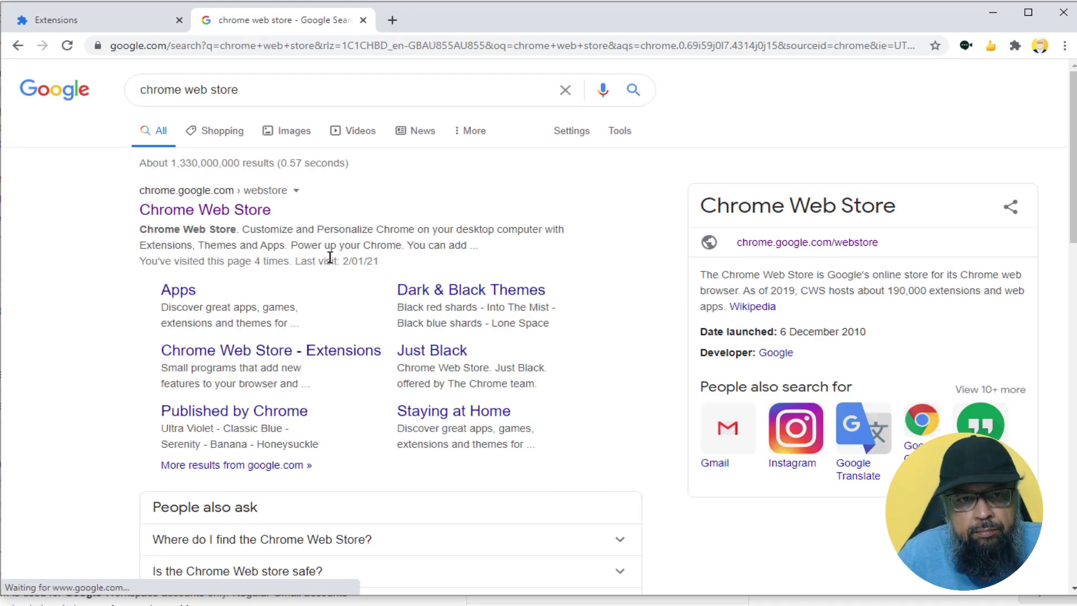
Step: Search the Chrome Web Store for 'google meet enhancement' and open the Google Meet Enhancement Suite page
{"action": "left_click", "coordinate": [222, 212]}
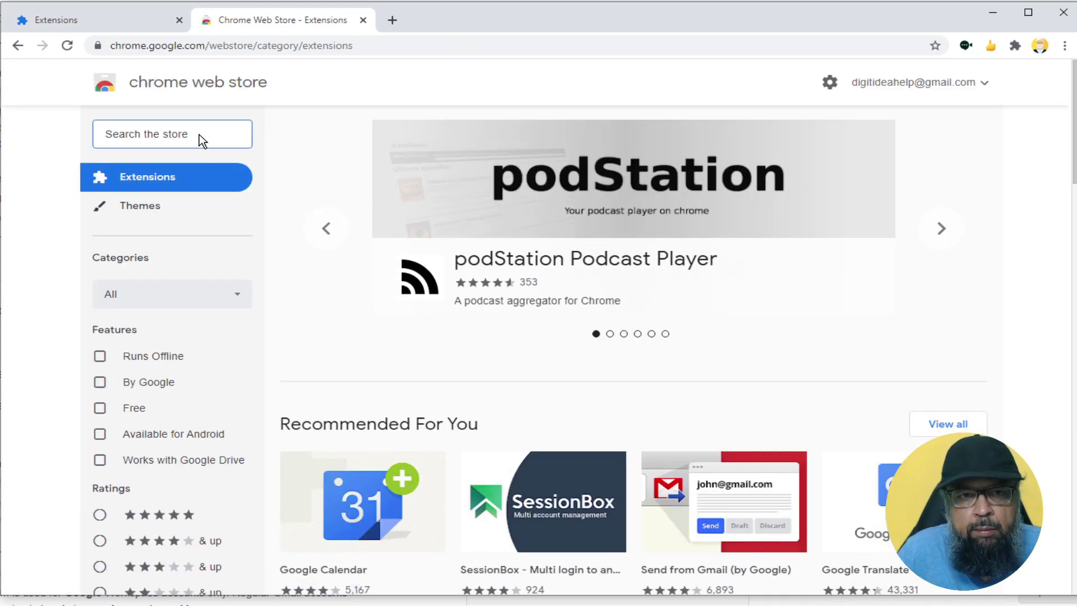
{"action": "left_click", "coordinate": [194, 135]}
{"action": "type", "text": "google meet "}
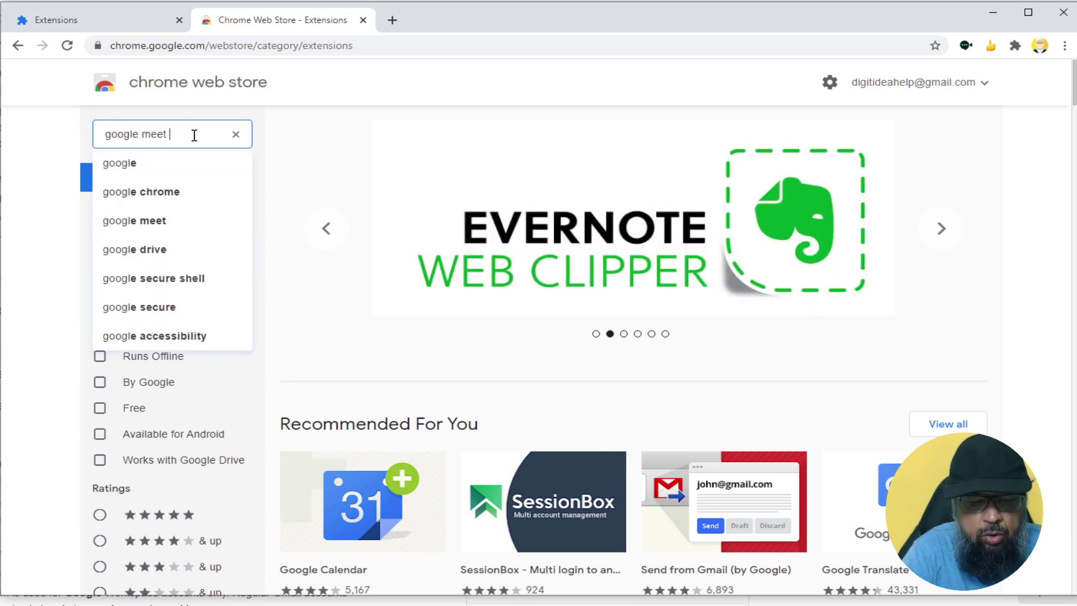
{"action": "type", "text": "enhanc"}
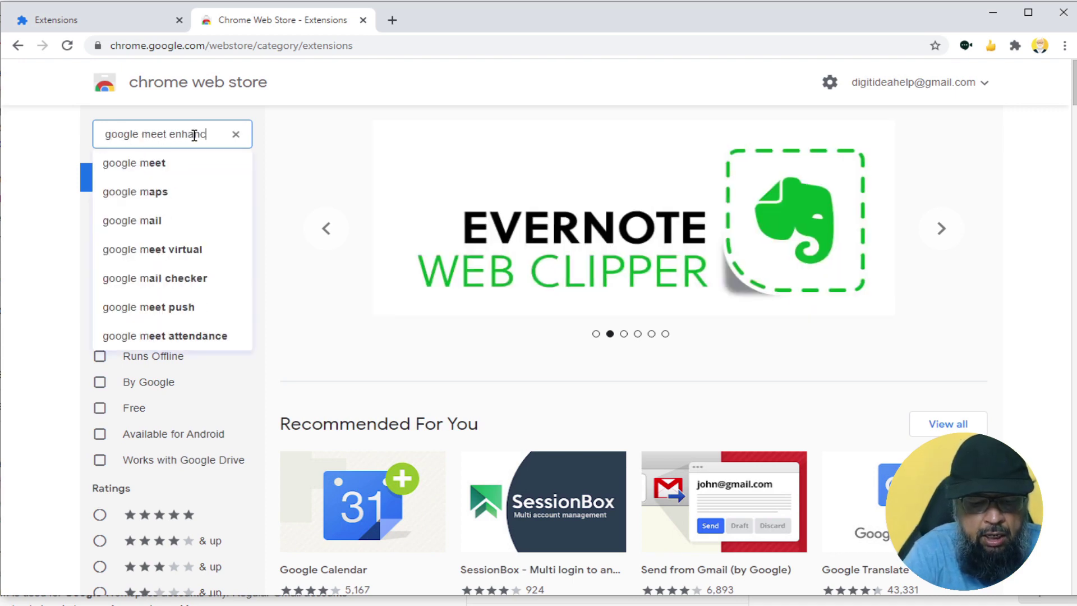
{"action": "type", "text": "ement"}
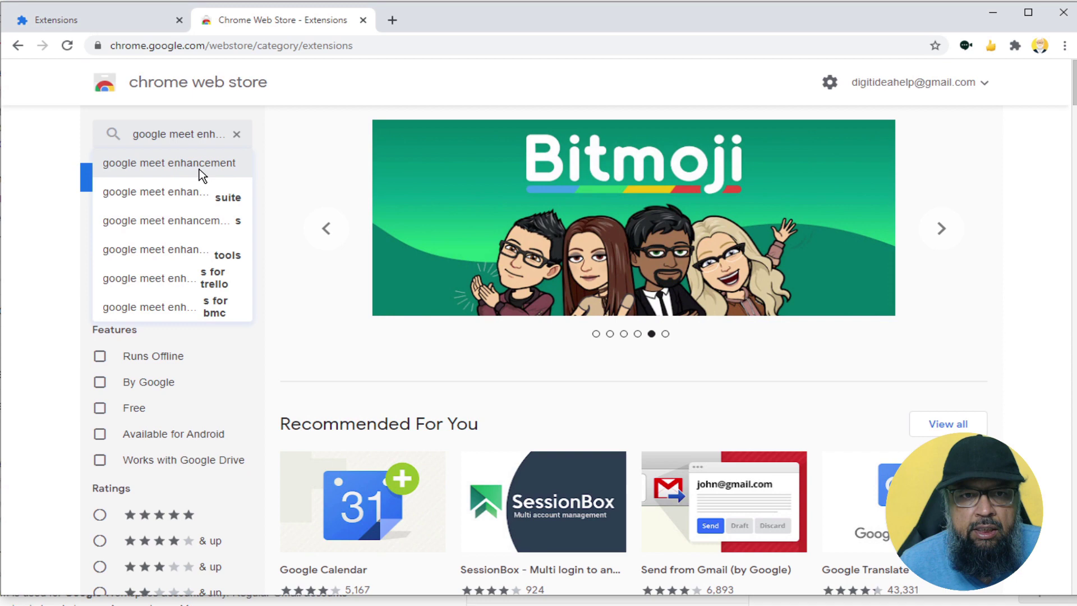
{"action": "left_click", "coordinate": [200, 168]}
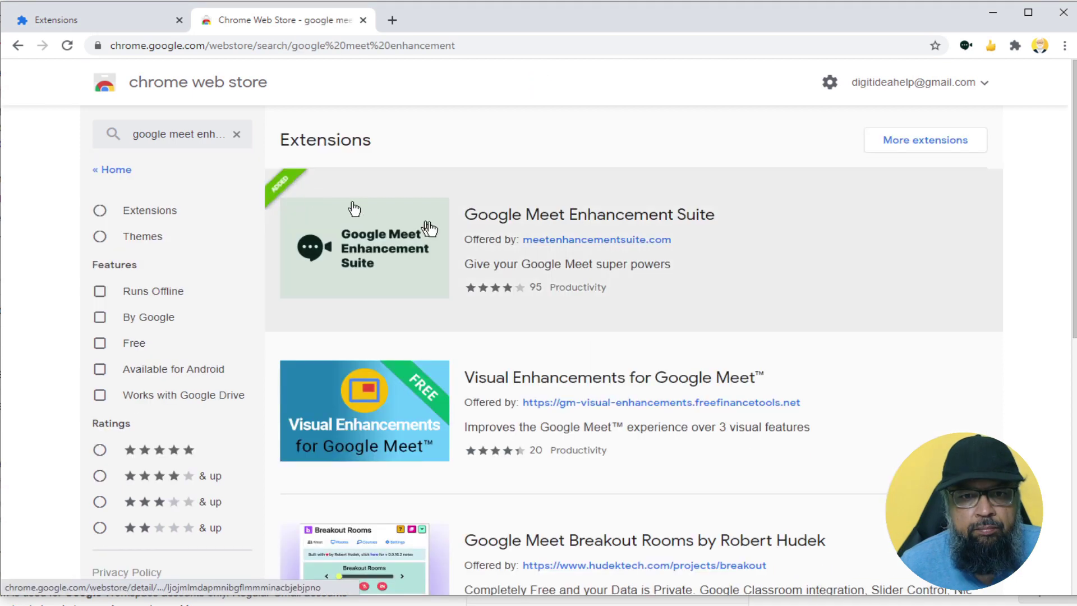
{"action": "left_click", "coordinate": [618, 223]}
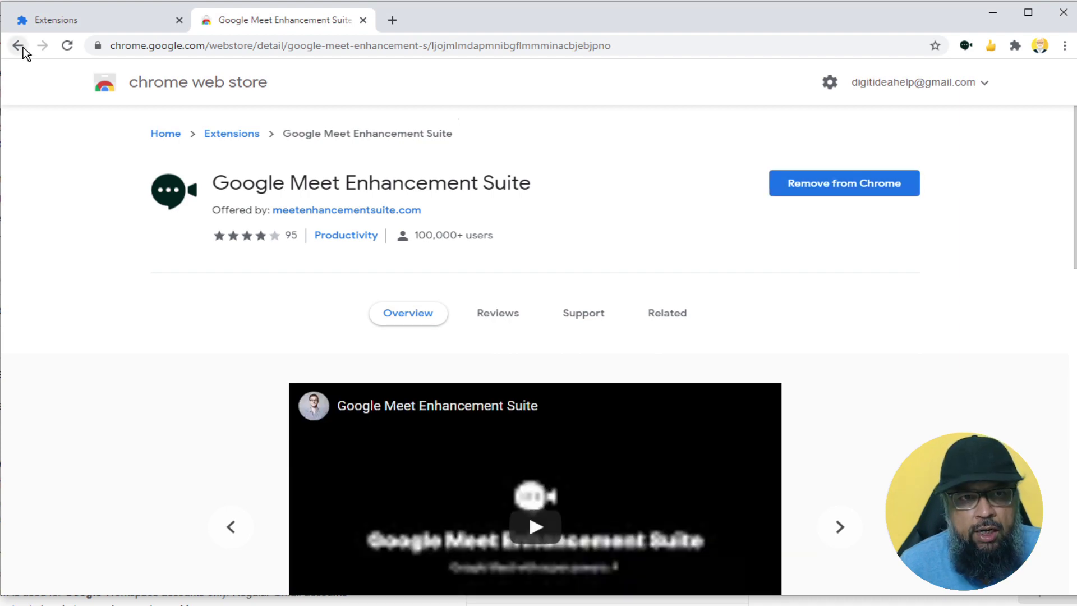
Step: Go back and search the store for 'nod' to find Nod - Reactions for Google Meet
{"action": "left_click", "coordinate": [19, 45]}
{"action": "left_click", "coordinate": [138, 135]}
{"action": "key", "text": "ctrl+a"}
{"action": "key", "text": "BackSpace"}
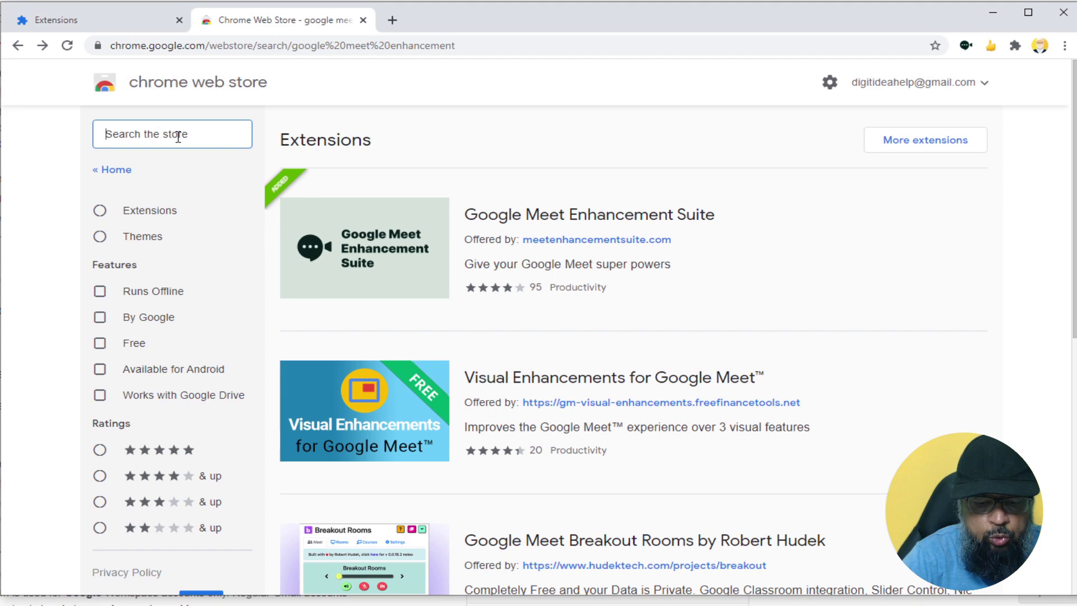
{"action": "type", "text": "nod"}
{"action": "key", "text": "Return"}
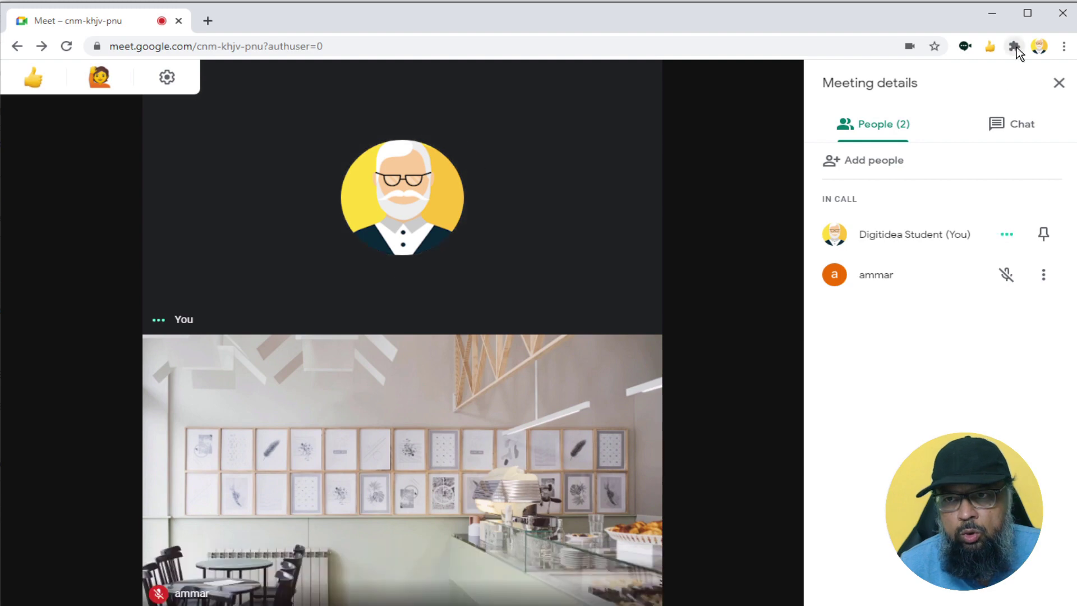
Step: Check that both Meet extensions have access to Meet, then close the extensions list
{"action": "left_click", "coordinate": [1016, 47]}
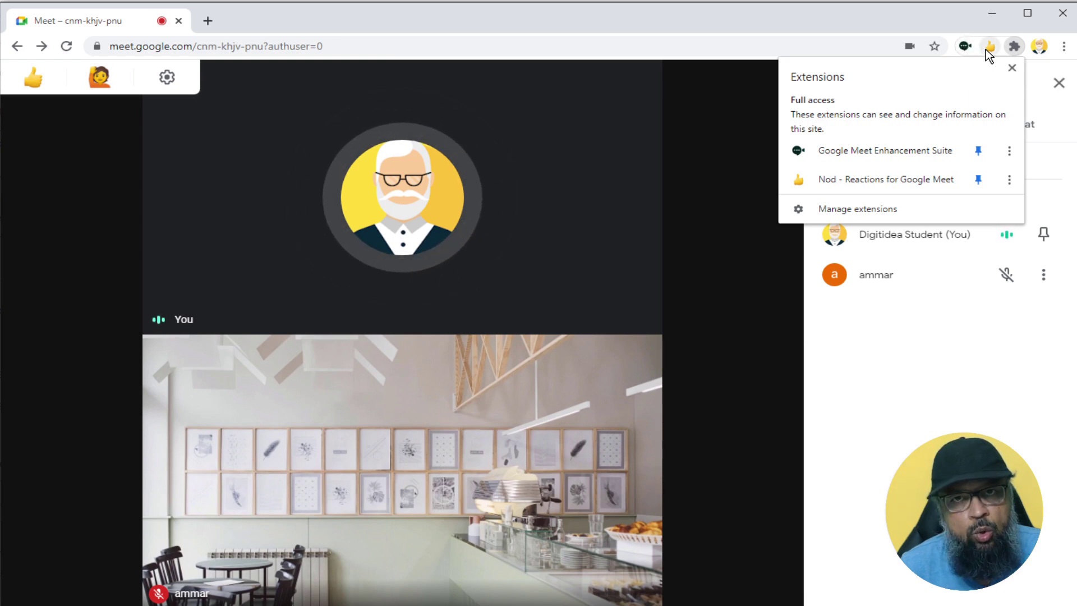
{"action": "left_click", "coordinate": [796, 224]}
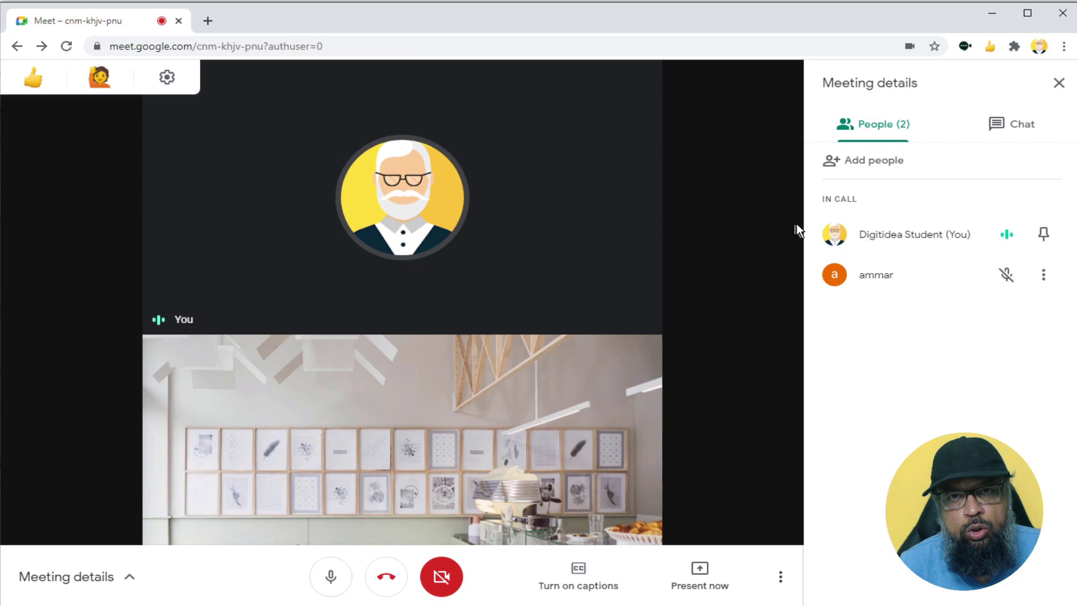
{"action": "left_click", "coordinate": [965, 48]}
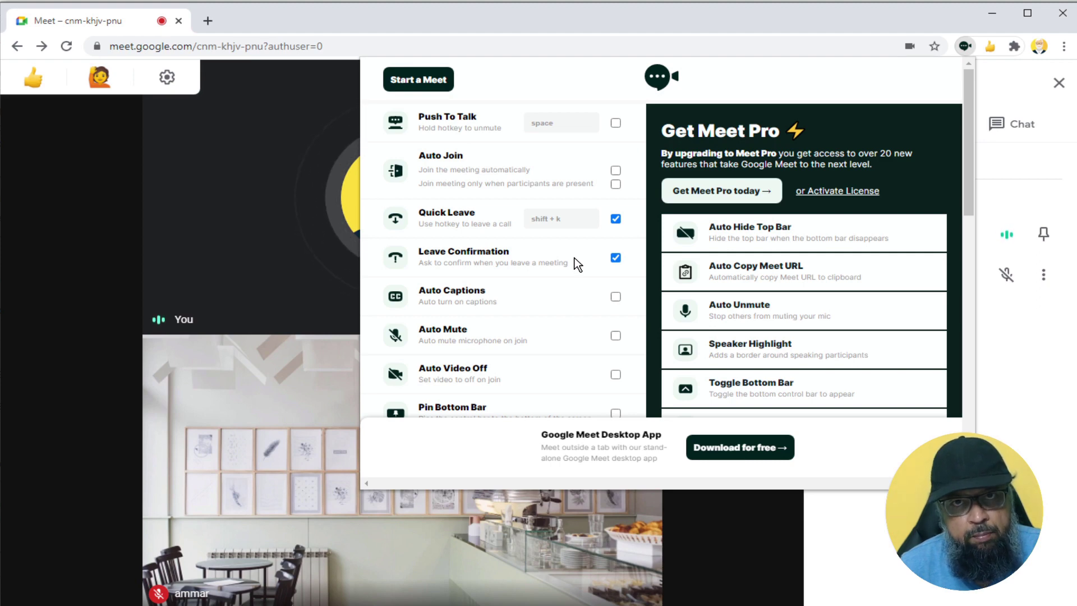
{"action": "left_click", "coordinate": [237, 268]}
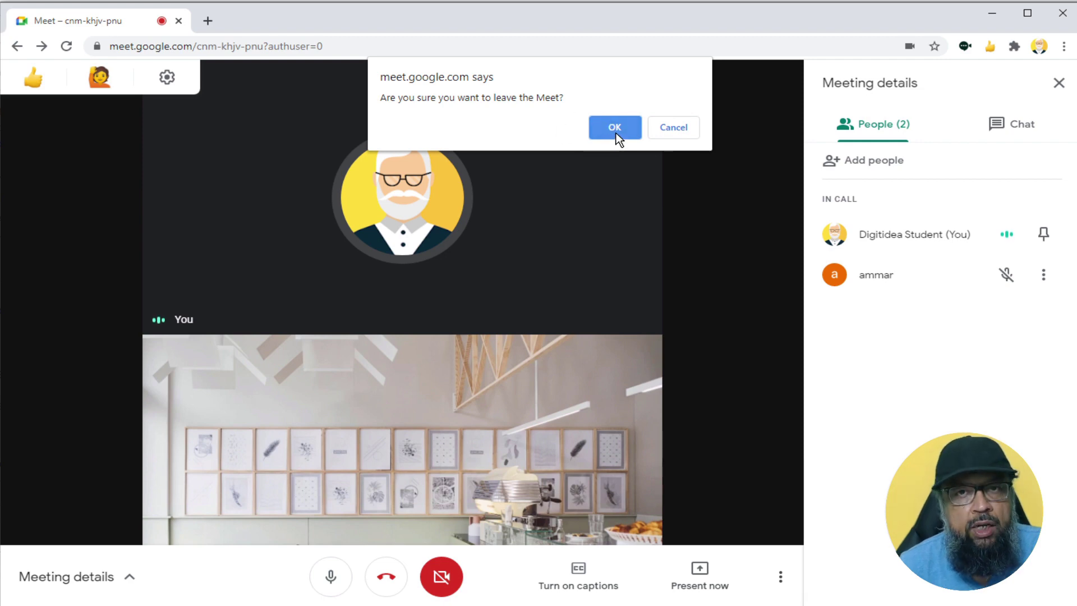
Step: Dismiss the leave-confirmation prompt and reopen the Meet Enhancement Suite settings
{"action": "left_click", "coordinate": [690, 131]}
{"action": "left_click", "coordinate": [965, 46]}
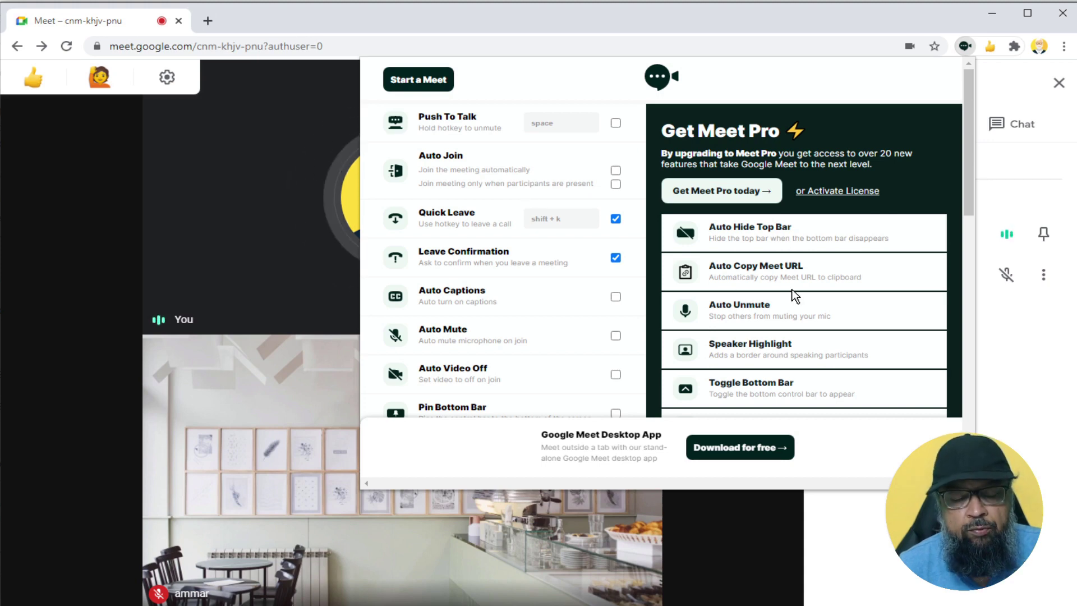
{"action": "scroll", "coordinate": [796, 295], "scroll_direction": "down", "scroll_amount": 5}
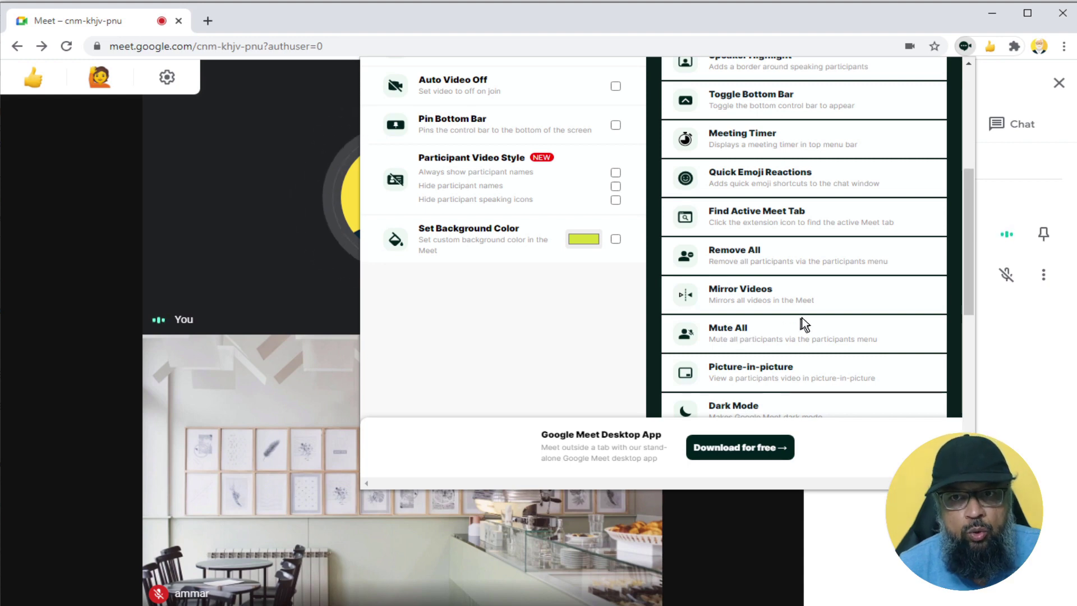
{"action": "scroll", "coordinate": [803, 317], "scroll_direction": "up", "scroll_amount": 3}
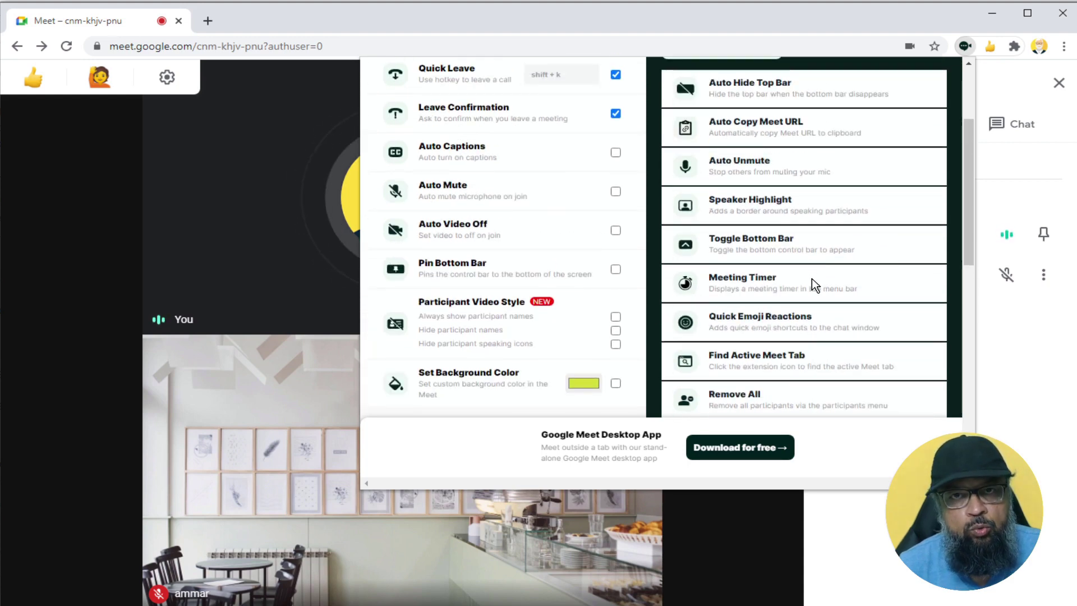
{"action": "scroll", "coordinate": [812, 279], "scroll_direction": "down", "scroll_amount": 1}
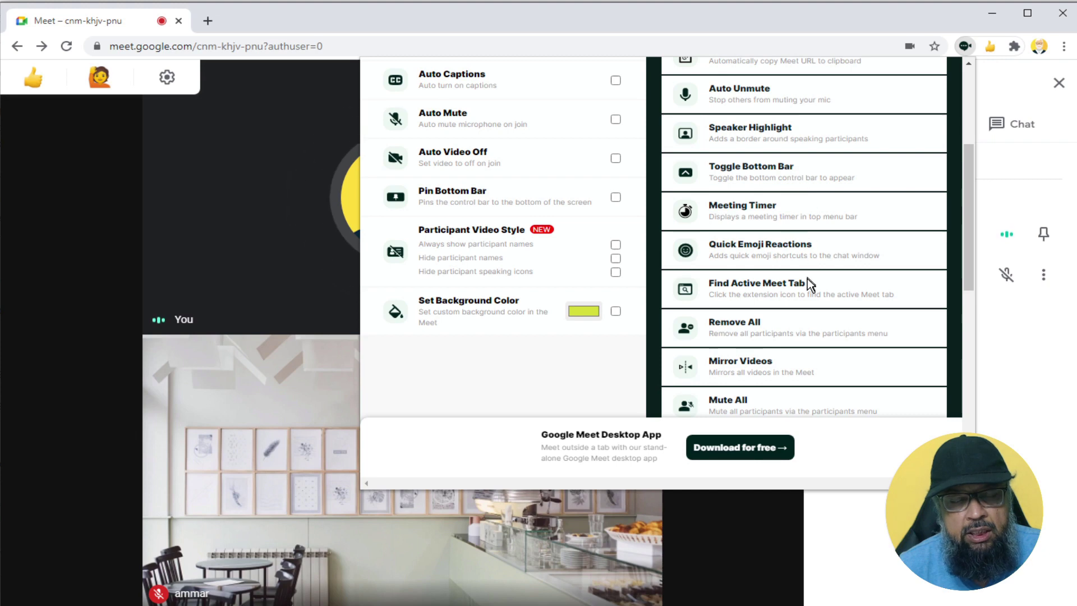
{"action": "scroll", "coordinate": [810, 289], "scroll_direction": "down", "scroll_amount": 1}
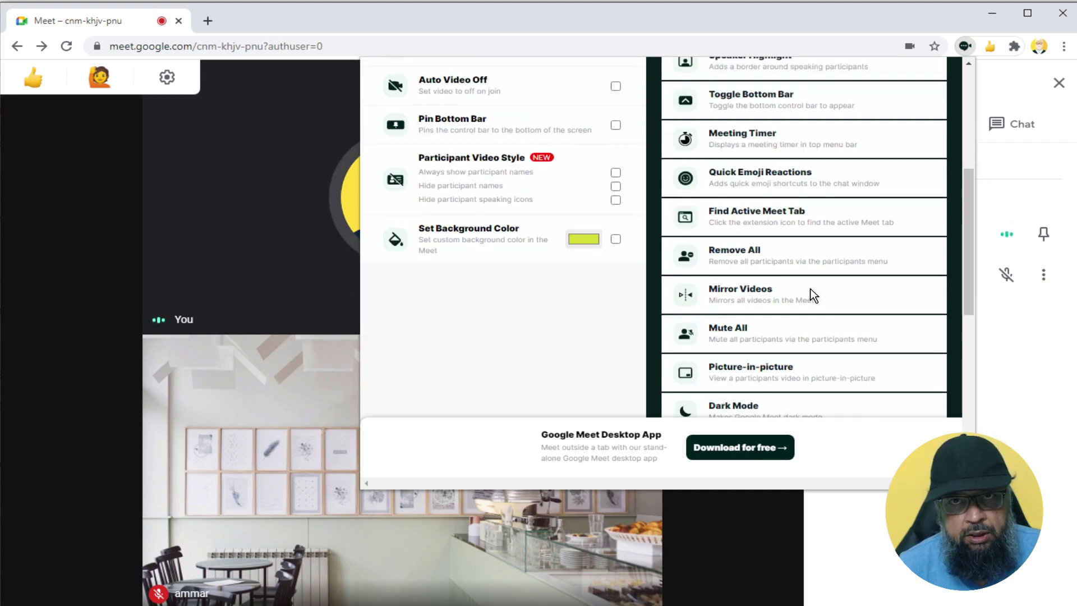
{"action": "scroll", "coordinate": [814, 295], "scroll_direction": "down", "scroll_amount": 5}
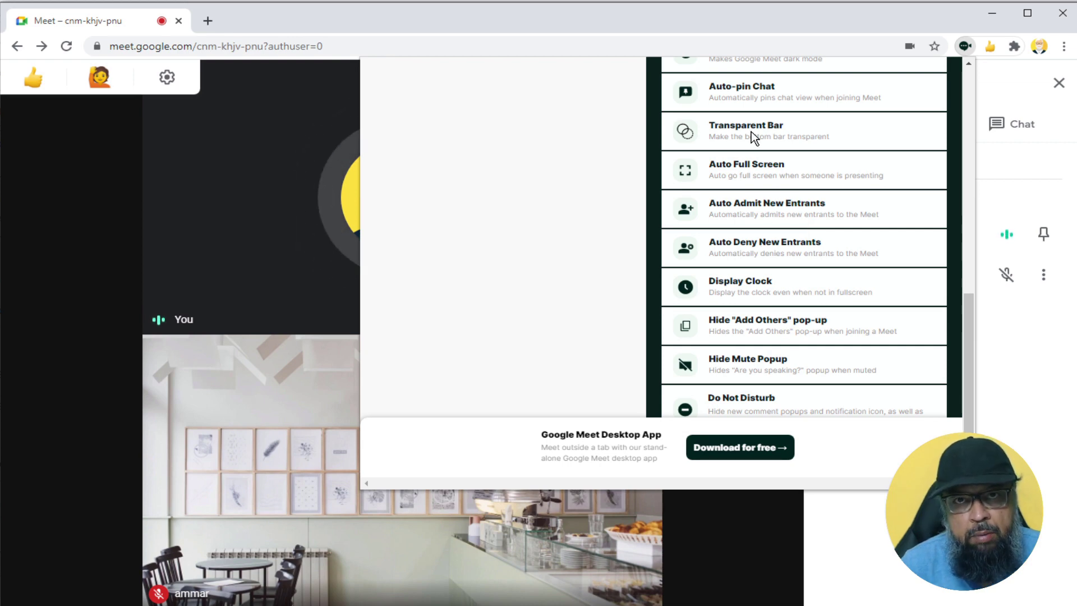
{"action": "mouse_move", "coordinate": [465, 579]}
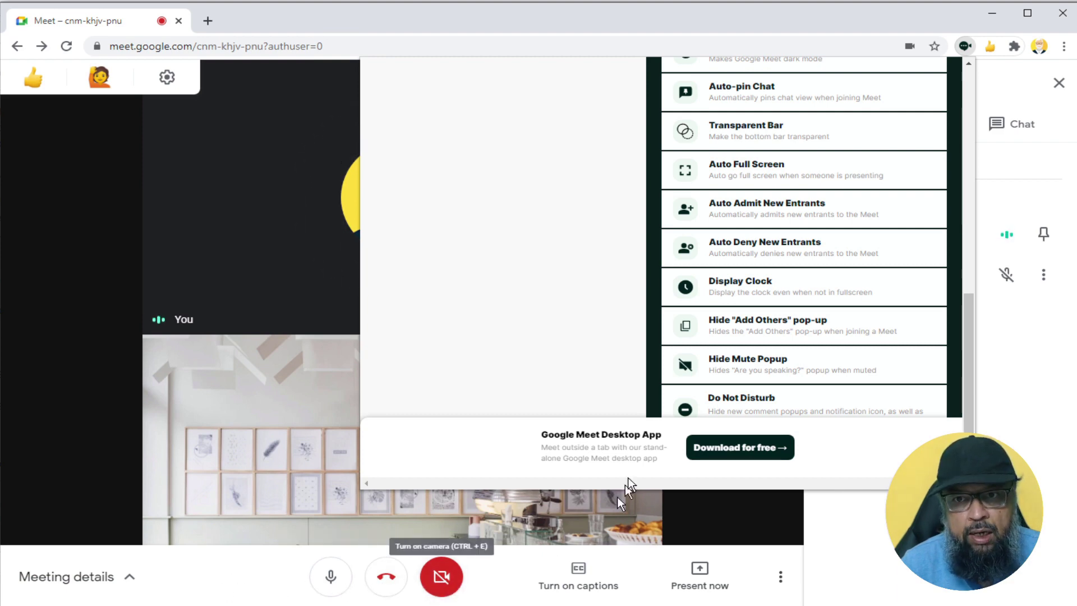
{"action": "scroll", "coordinate": [791, 229], "scroll_direction": "up", "scroll_amount": 5}
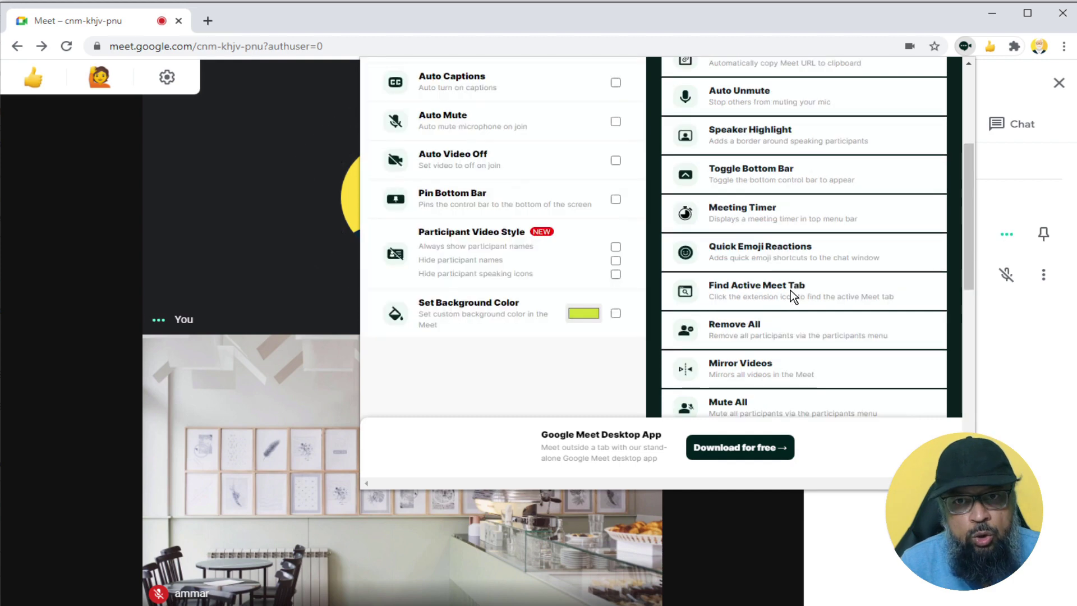
{"action": "scroll", "coordinate": [696, 292], "scroll_direction": "up", "scroll_amount": 3}
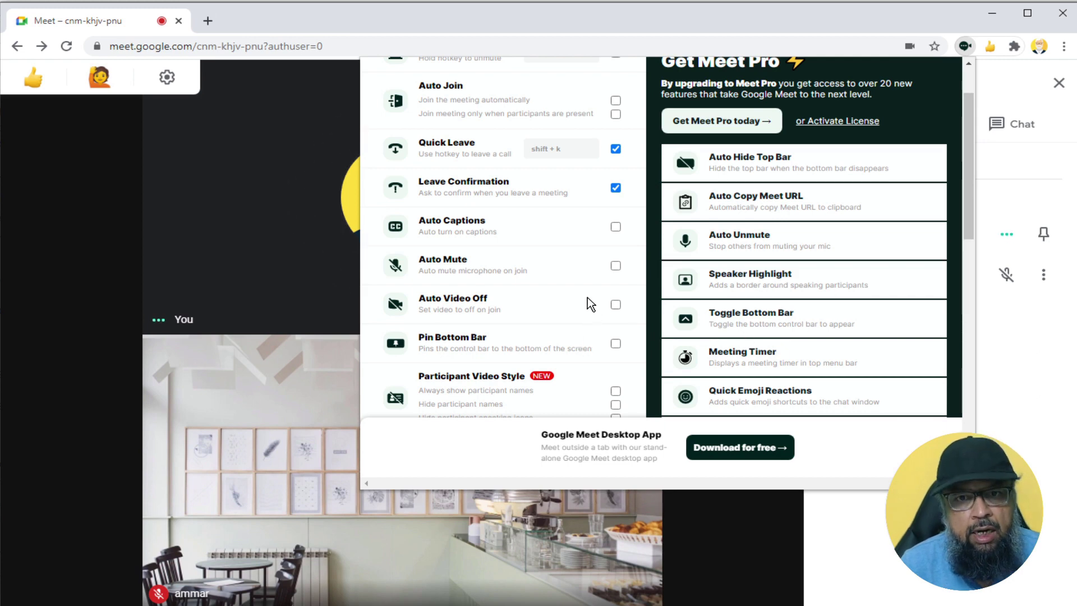
{"action": "scroll", "coordinate": [587, 297], "scroll_direction": "up", "scroll_amount": 2}
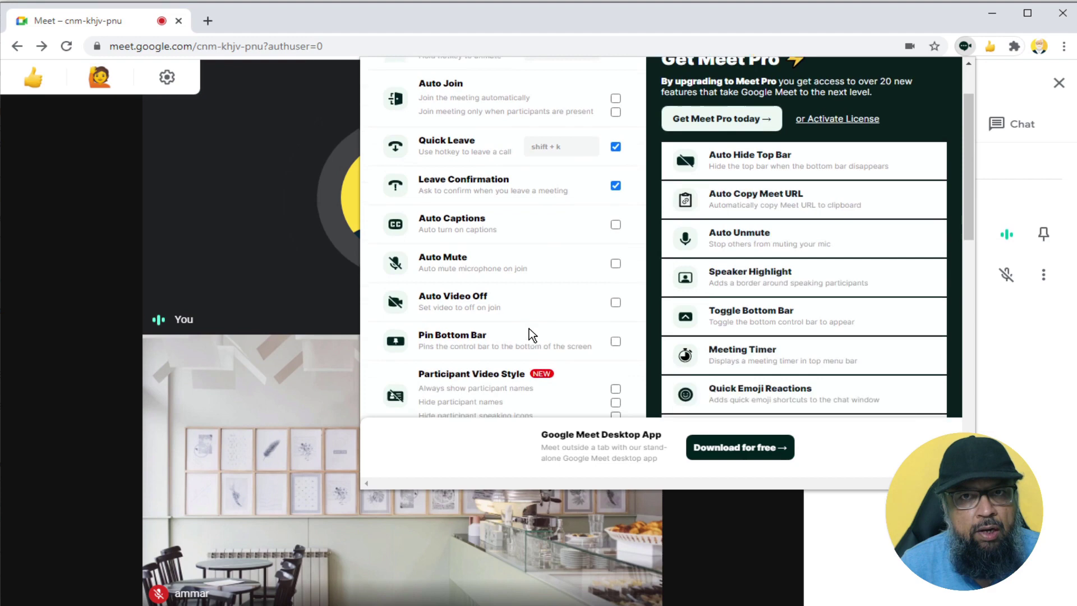
{"action": "scroll", "coordinate": [528, 326], "scroll_direction": "down", "scroll_amount": 1}
{"action": "scroll", "coordinate": [527, 326], "scroll_direction": "up", "scroll_amount": 1}
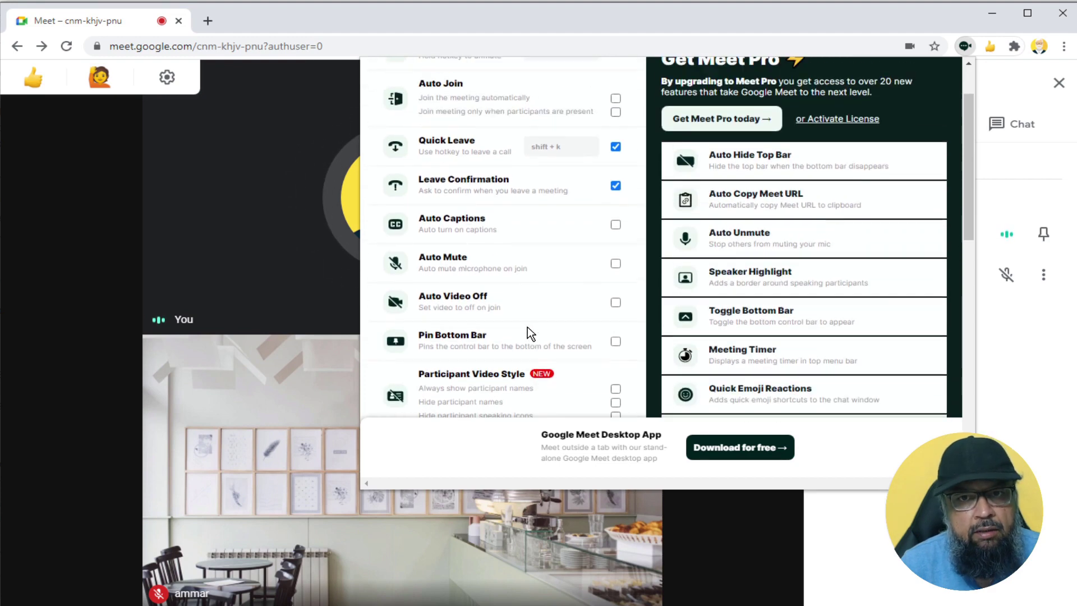
{"action": "scroll", "coordinate": [528, 327], "scroll_direction": "up", "scroll_amount": 1}
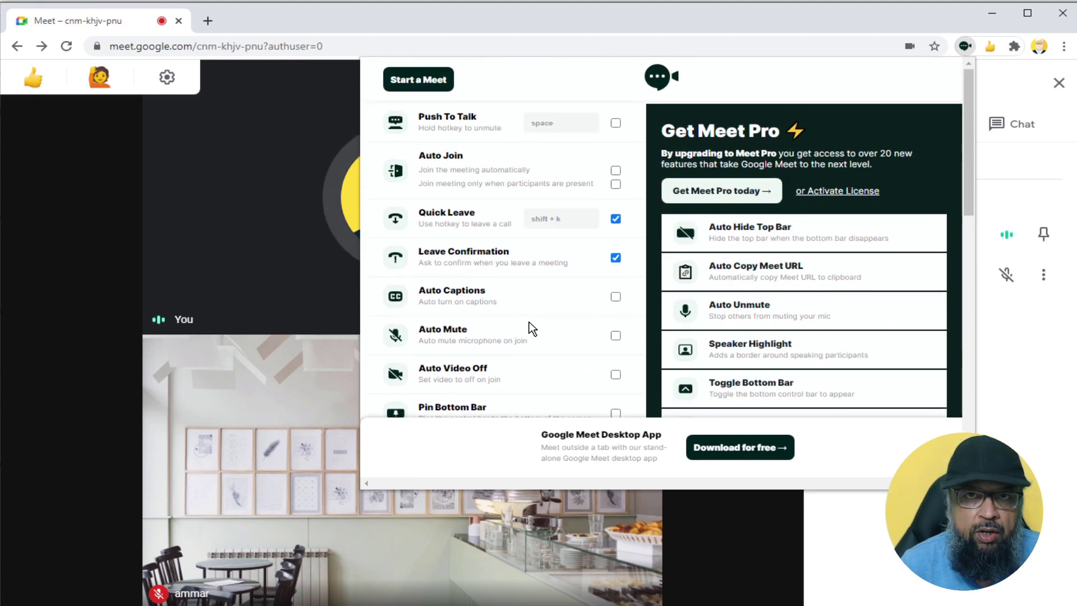
Step: Close the Enhancement Suite popup to return to the call with its two-person participant list
{"action": "left_click", "coordinate": [253, 133]}
{"action": "mouse_move", "coordinate": [36, 90]}
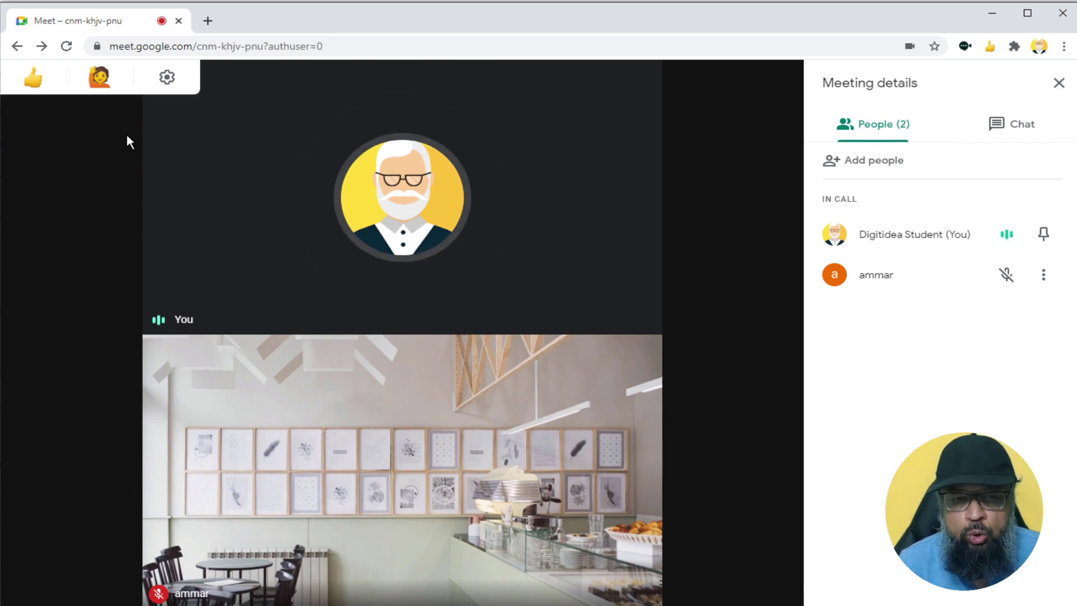
{"action": "mouse_move", "coordinate": [132, 415]}
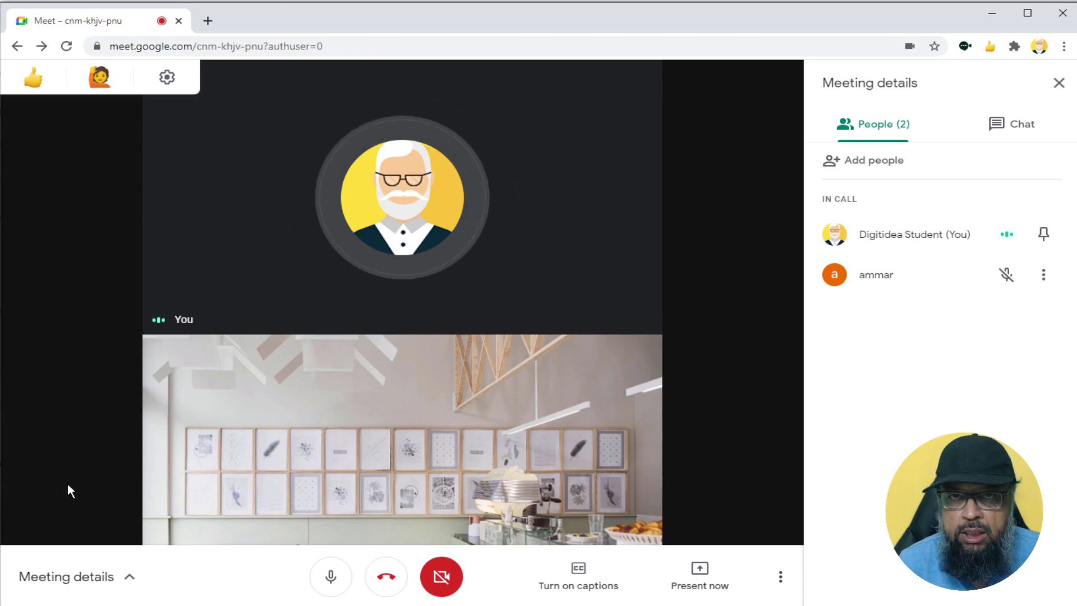
Step: Dismiss the other participant's raised-hand notification at the bottom left of the call
{"action": "mouse_move", "coordinate": [401, 176]}
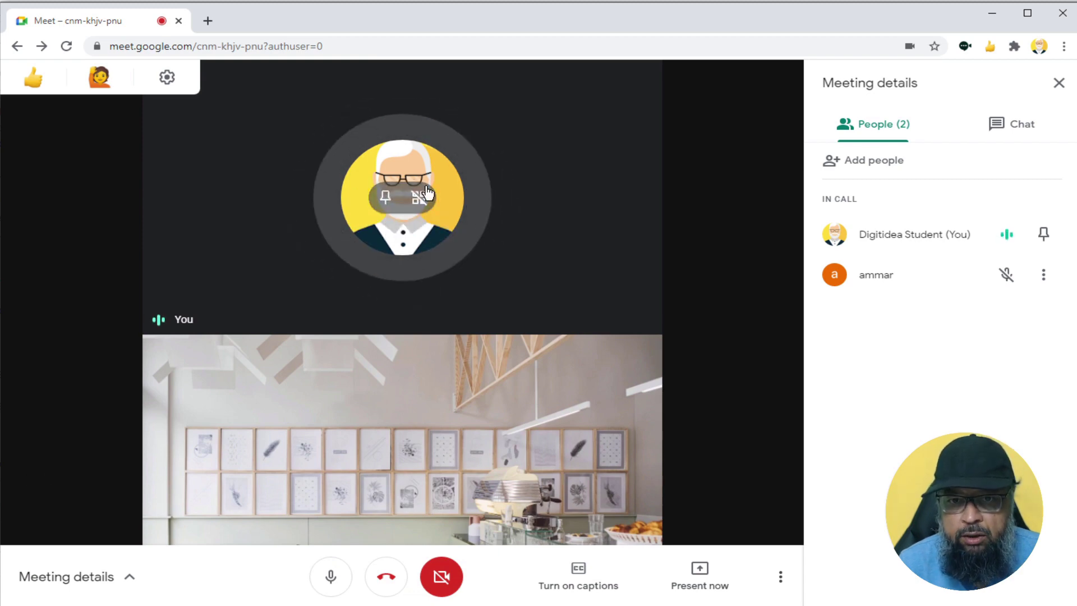
{"action": "mouse_move", "coordinate": [386, 374]}
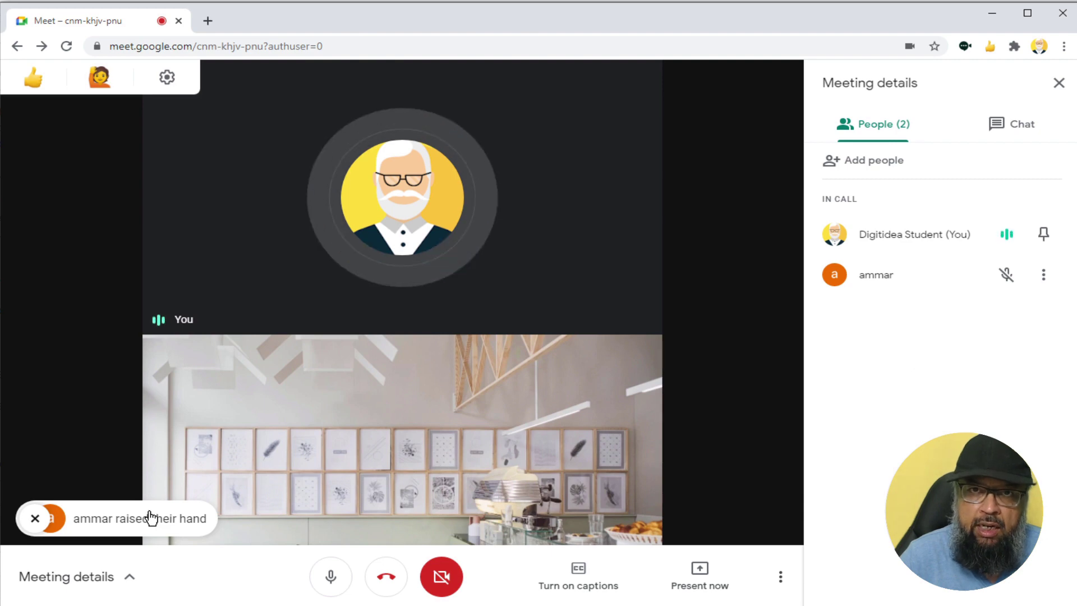
{"action": "left_click", "coordinate": [35, 519]}
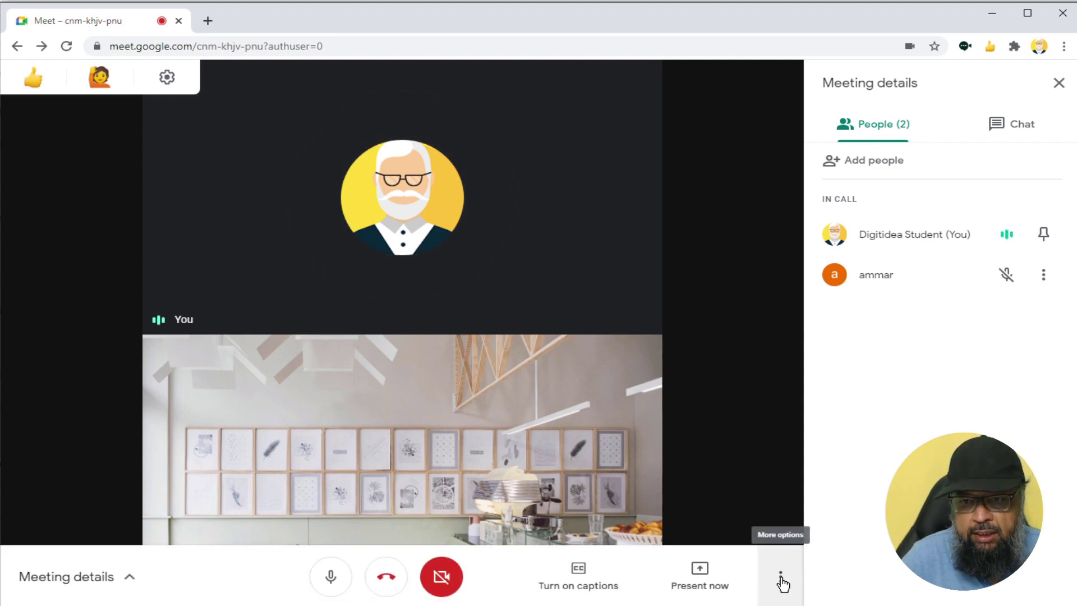
{"action": "left_click", "coordinate": [780, 578]}
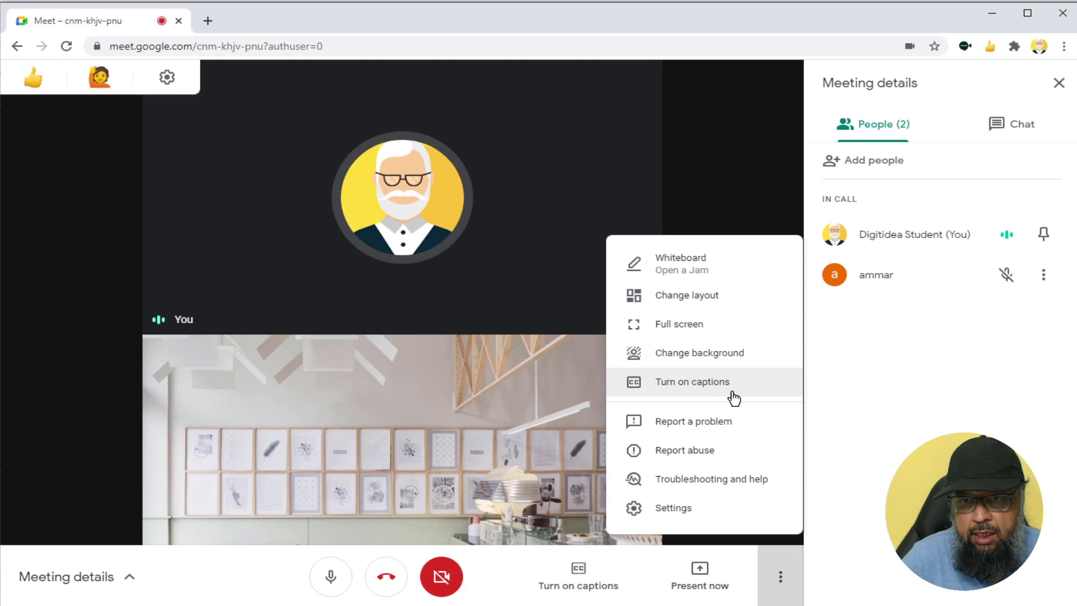
{"action": "left_click", "coordinate": [699, 308]}
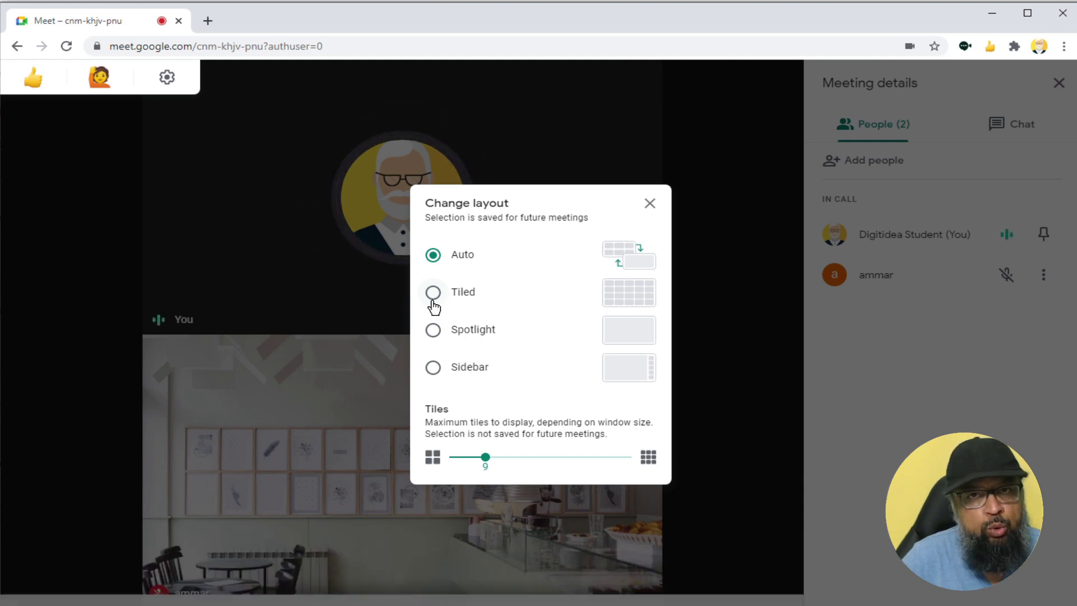
{"action": "left_click", "coordinate": [780, 576]}
{"action": "left_click", "coordinate": [781, 576]}
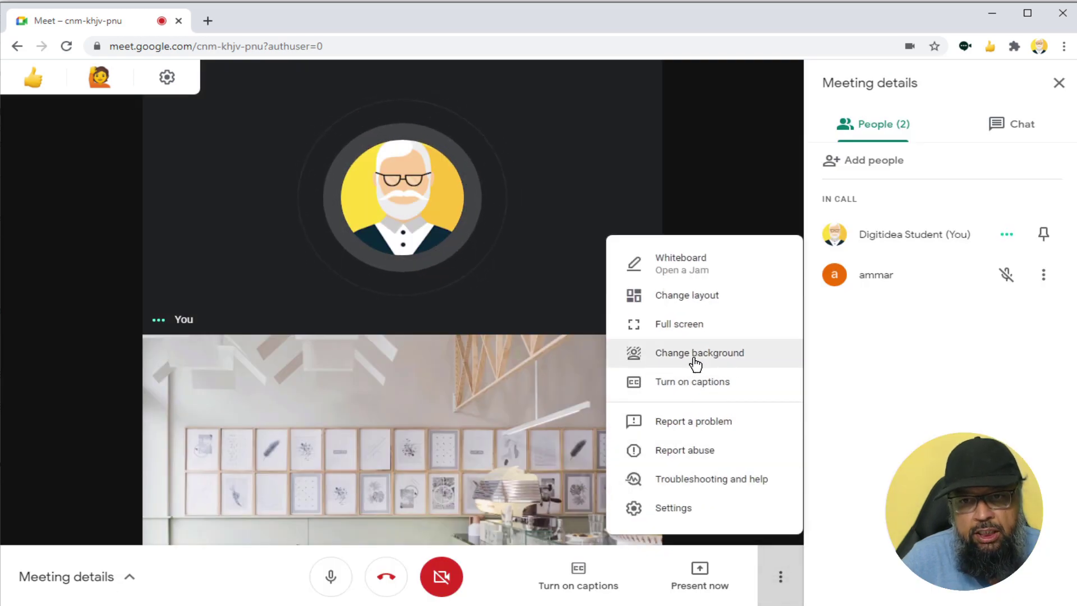
{"action": "mouse_move", "coordinate": [387, 427]}
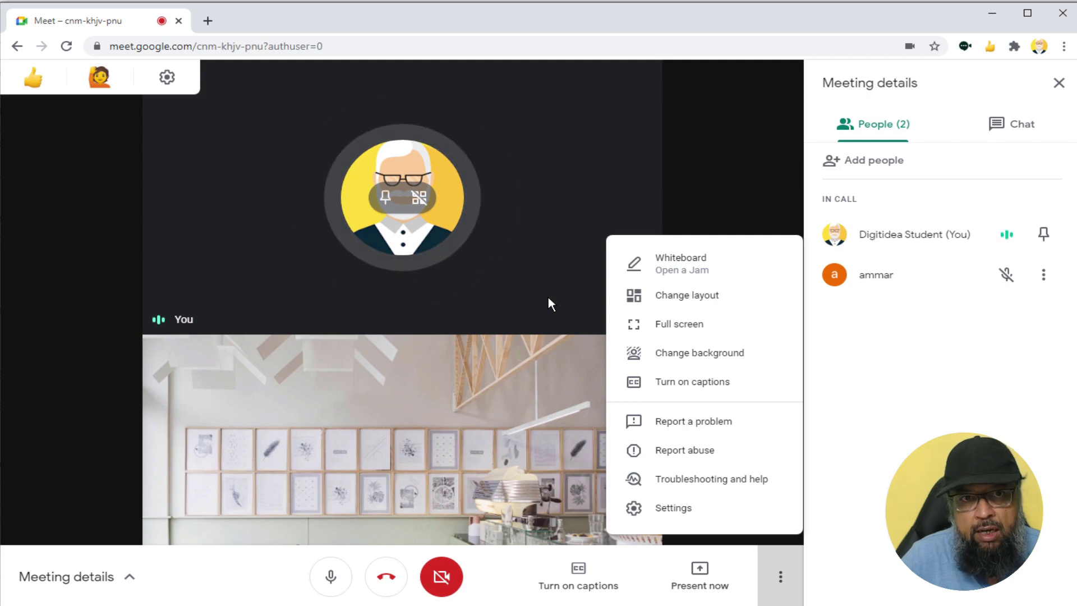
Step: Close the call options, raise your hand from the extension bar, and reopen the Enhancement Suite settings
{"action": "left_click", "coordinate": [112, 102]}
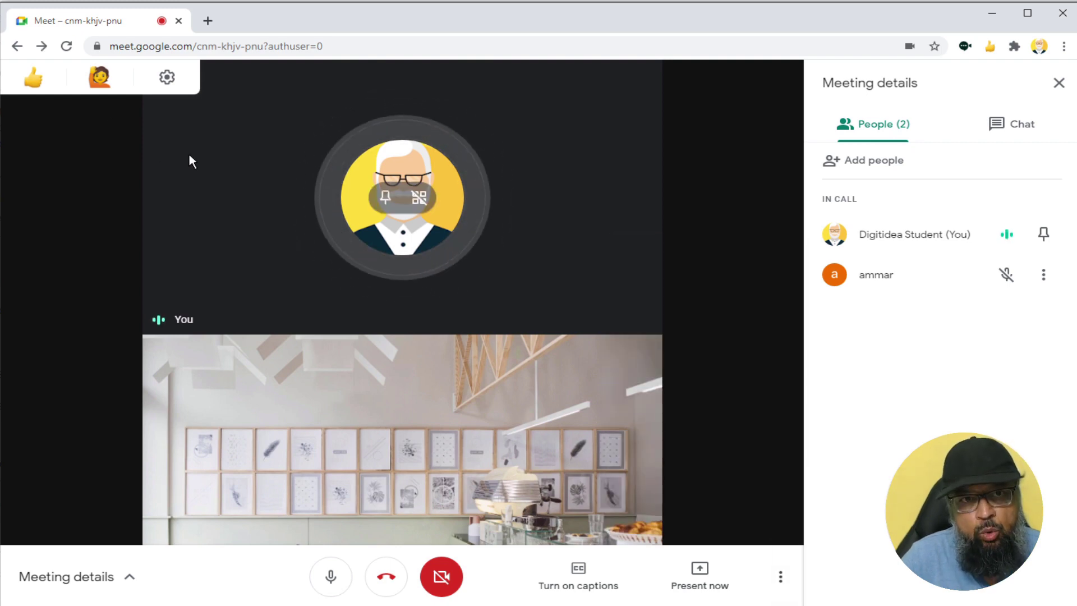
{"action": "left_click", "coordinate": [100, 85]}
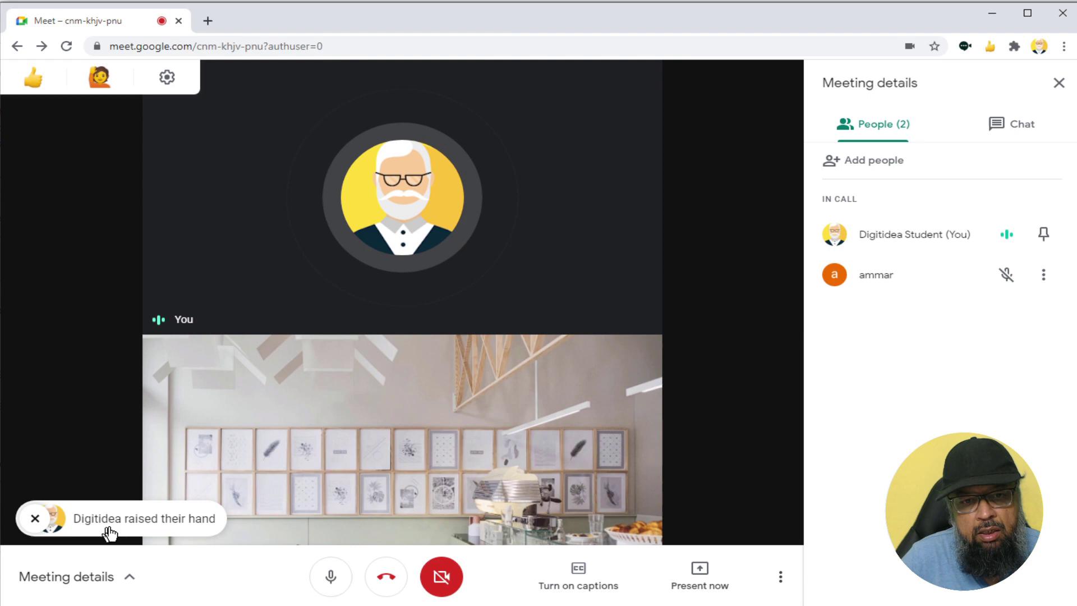
{"action": "left_click", "coordinate": [964, 46]}
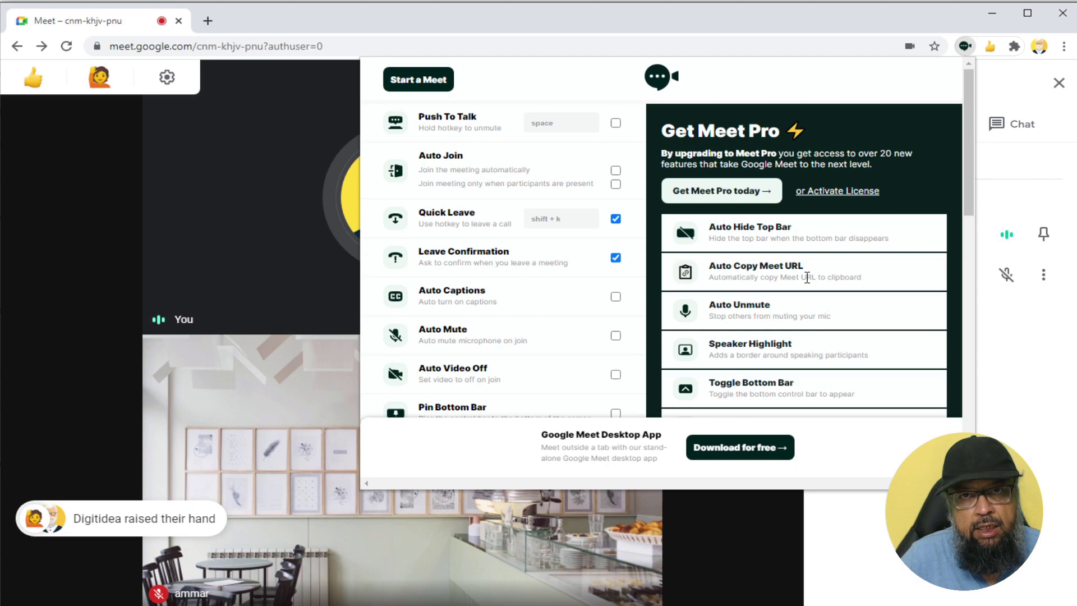
{"action": "mouse_move", "coordinate": [62, 86]}
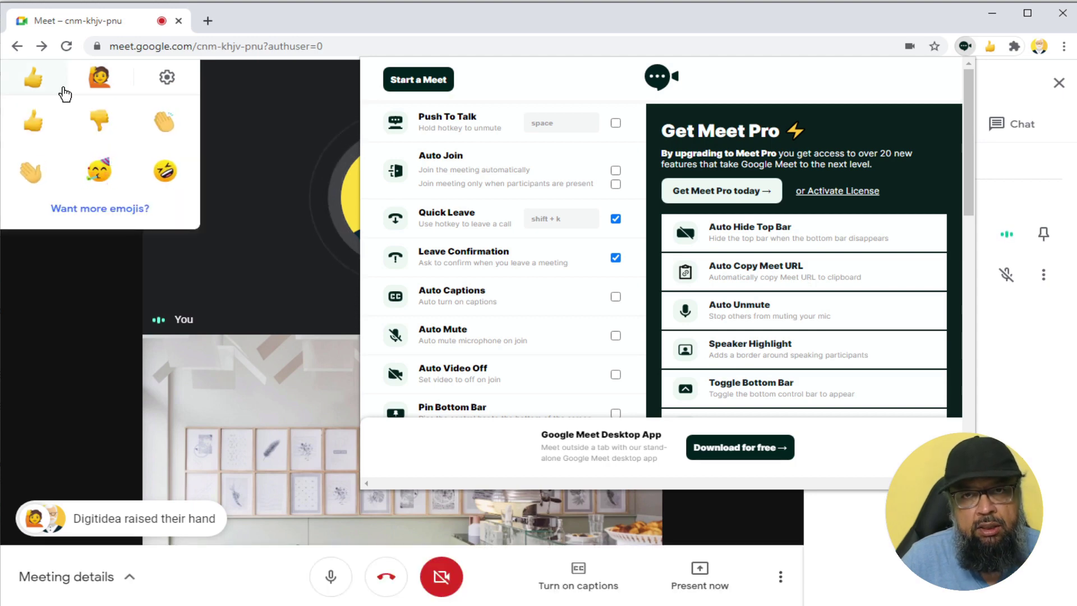